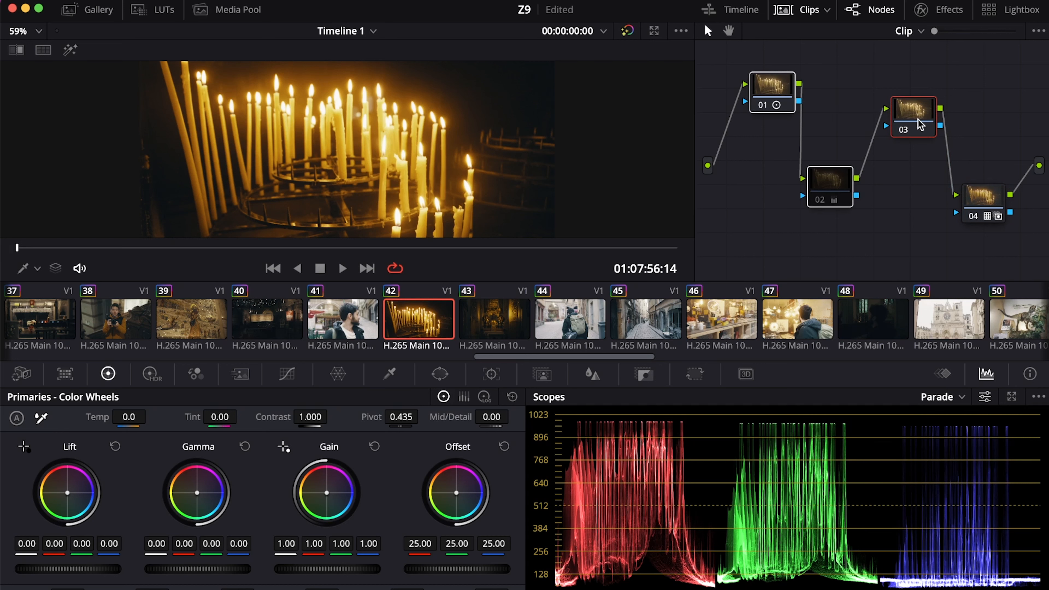
drag(961, 145, 996, 202)
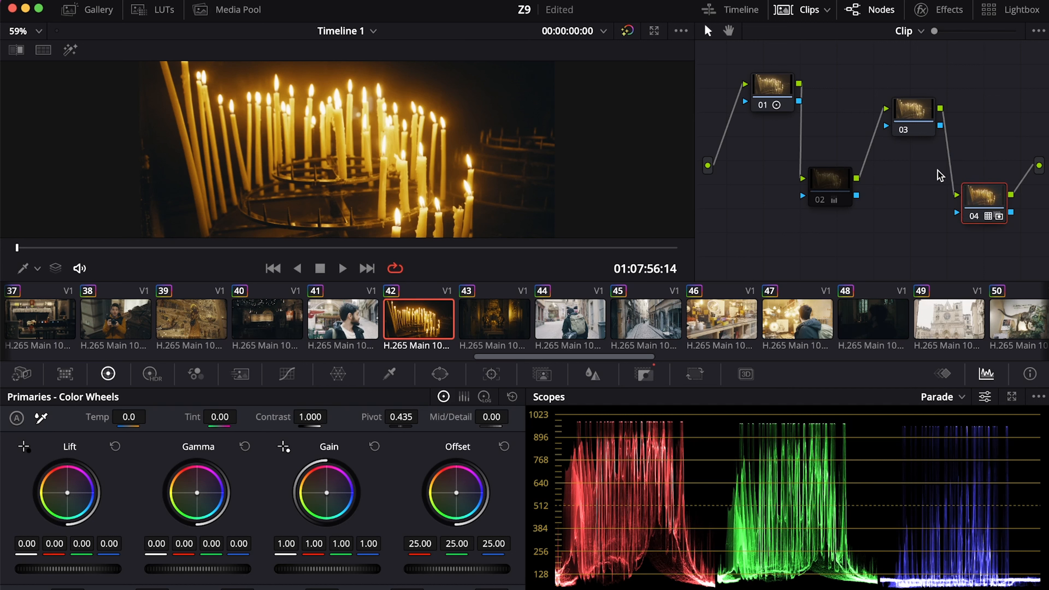
drag(927, 74, 756, 241)
click(926, 109)
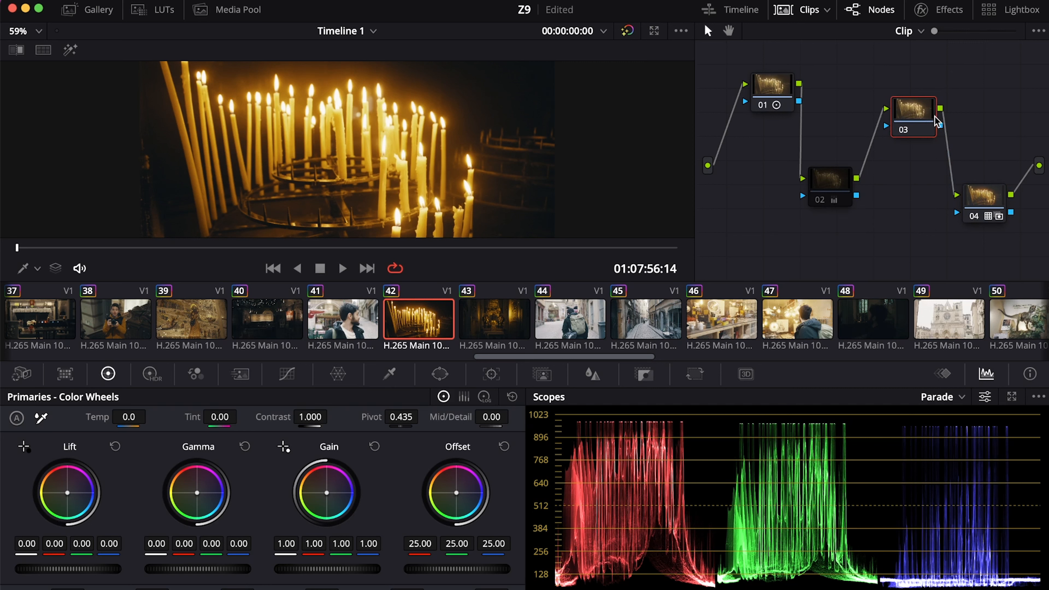
drag(972, 144, 975, 254)
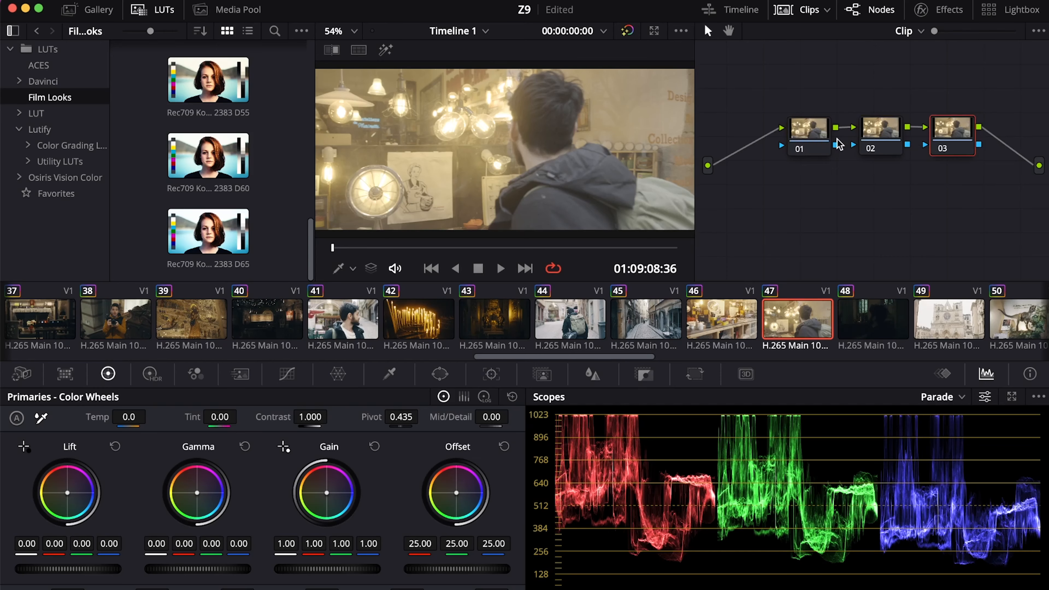
Apply the Rec709 Kodak 2383 D65 film look LUT to node 03 of clip 47 and close the LUT browser
click(808, 139)
click(881, 140)
click(955, 138)
mouse_move(468, 248)
mouse_down()
mouse_move(403, 245)
mouse_move(459, 246)
mouse_up()
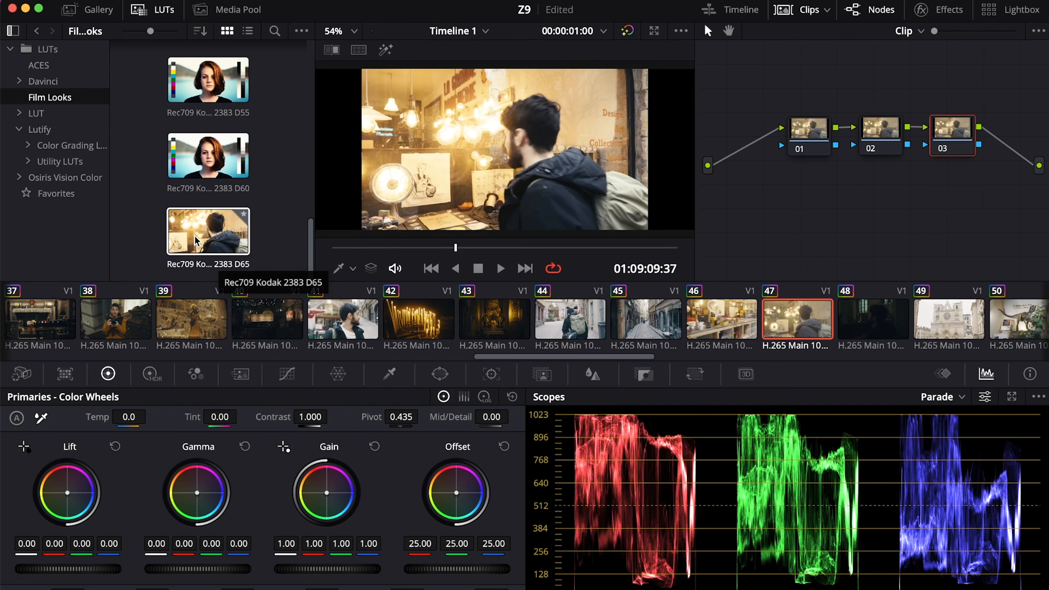
double_click(177, 243)
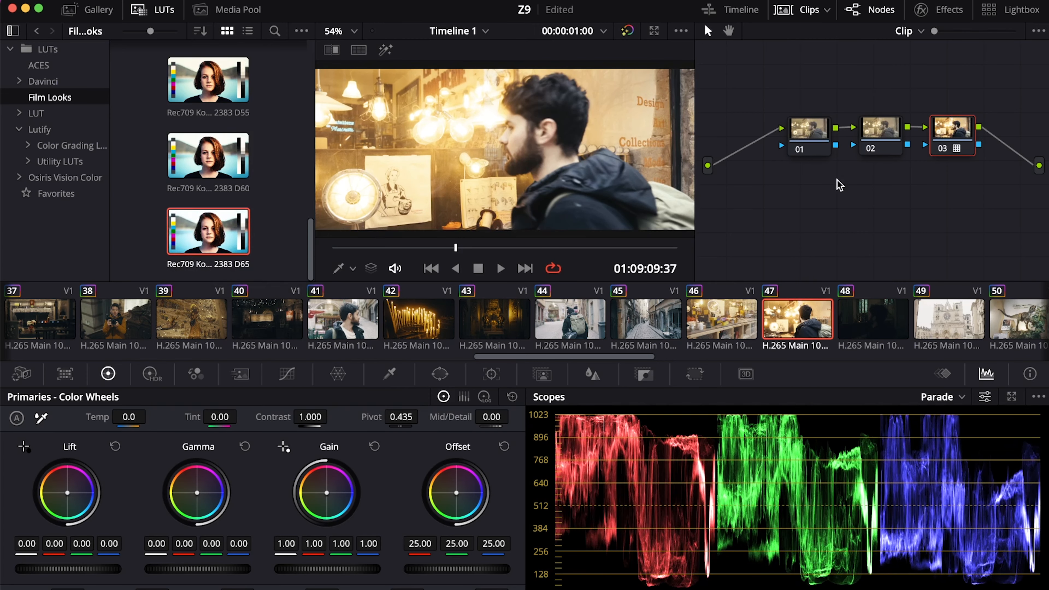
mouse_move(469, 248)
mouse_down()
mouse_move(661, 247)
mouse_move(379, 253)
mouse_move(451, 262)
mouse_move(493, 249)
mouse_move(469, 250)
mouse_up()
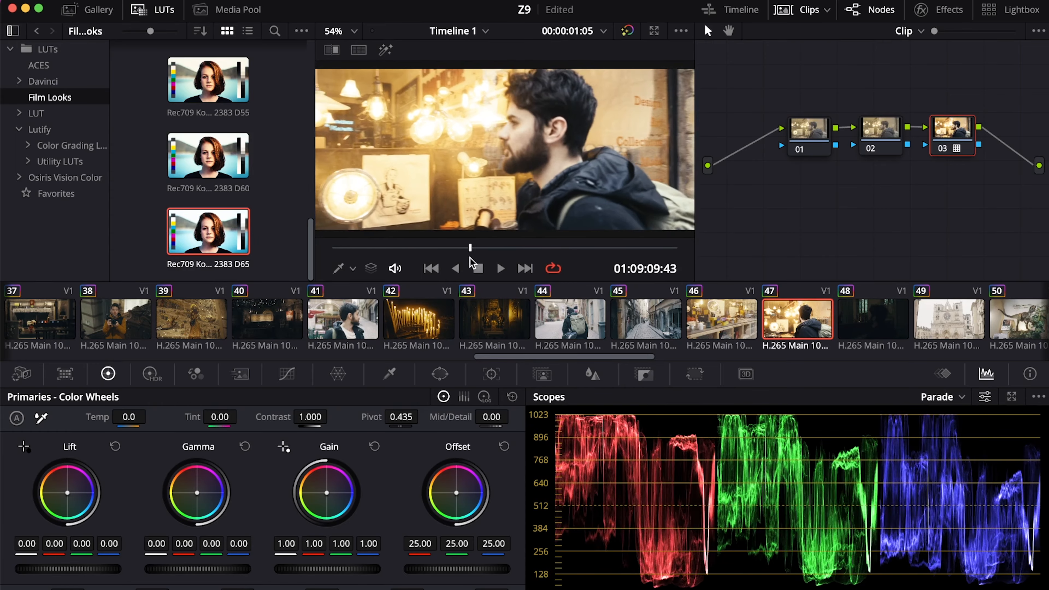
click(140, 4)
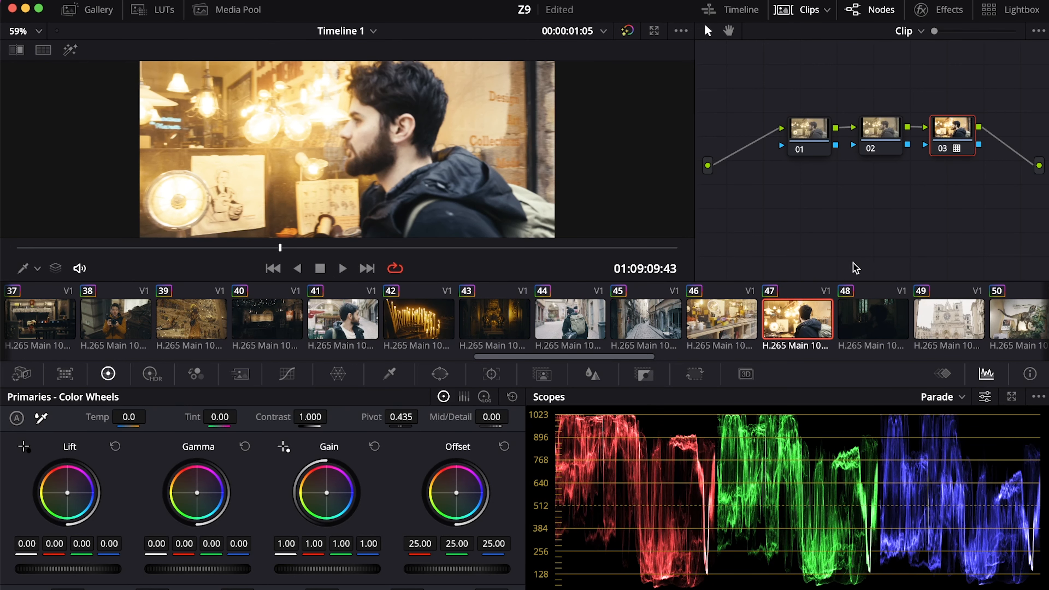
drag(332, 256, 307, 244)
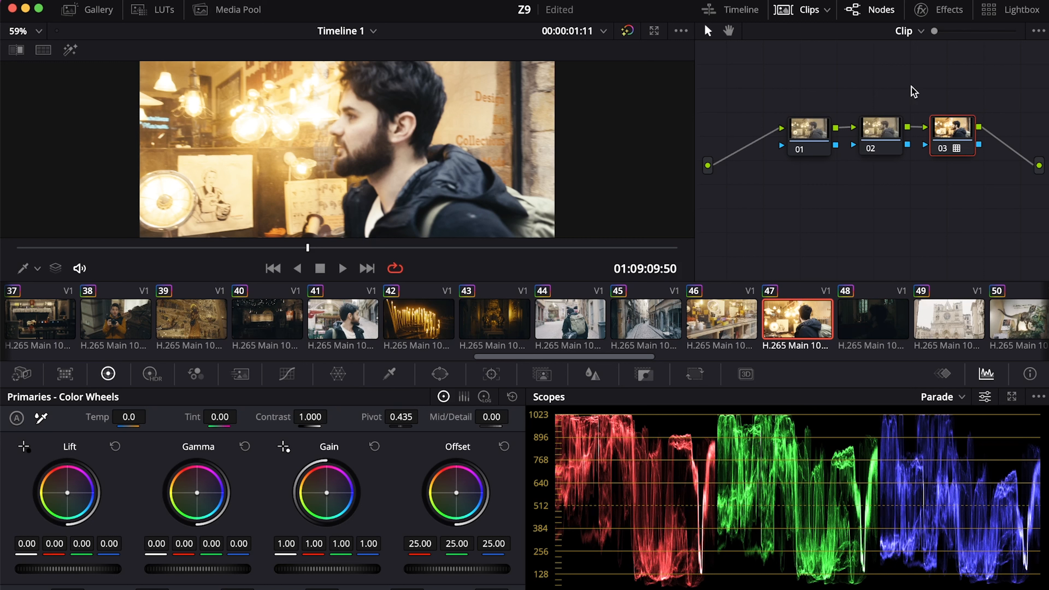
Stagger clip 47's three nodes, with node 02 raised above node 01 and node 03 placed lowest
drag(884, 147, 884, 231)
drag(945, 213, 763, 225)
drag(949, 130, 968, 153)
drag(890, 201, 906, 87)
click(960, 153)
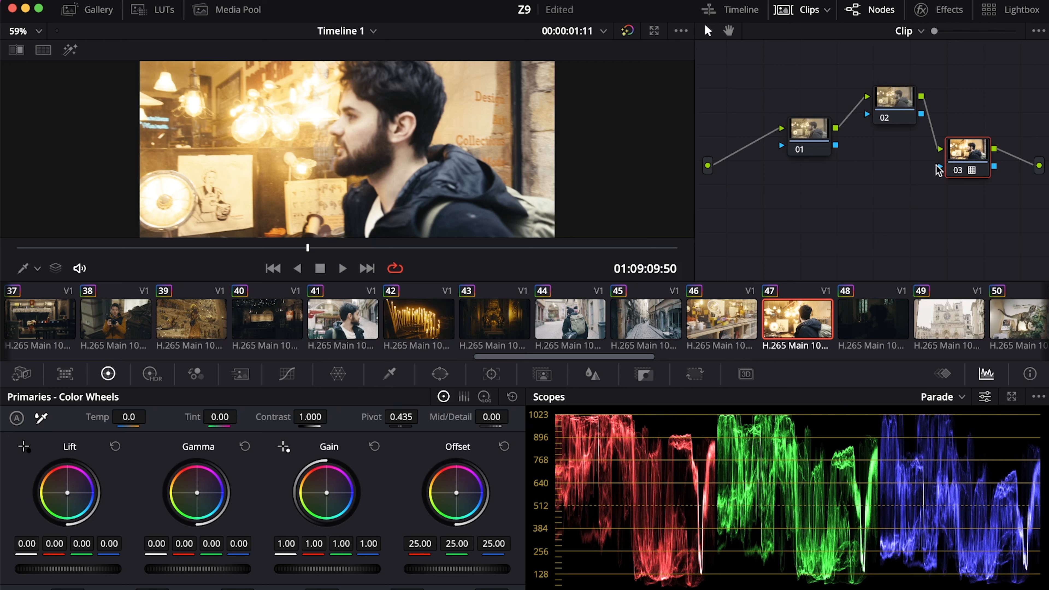
drag(949, 159, 963, 175)
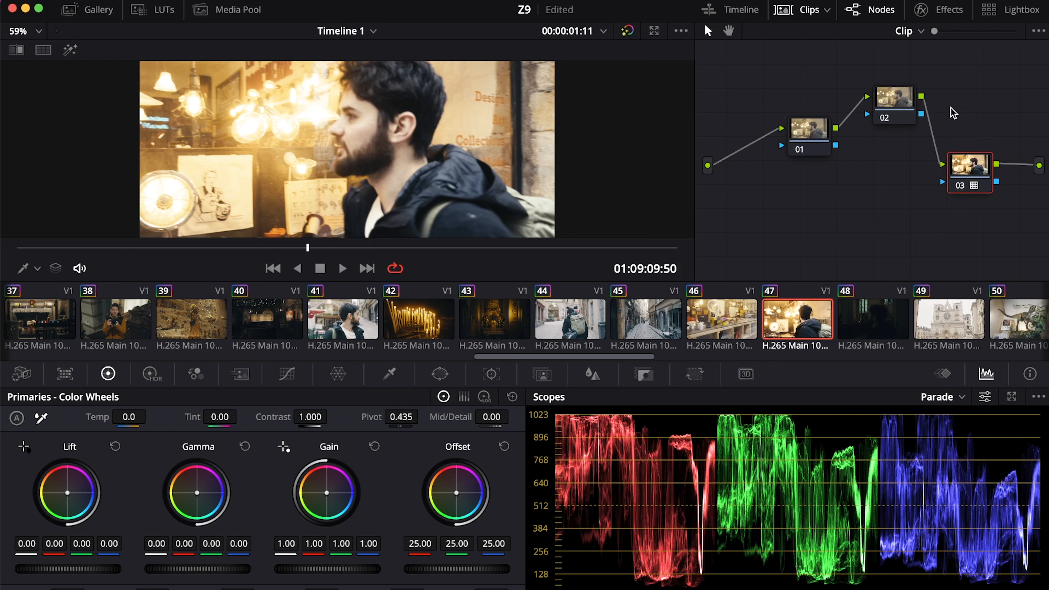
drag(911, 68, 760, 197)
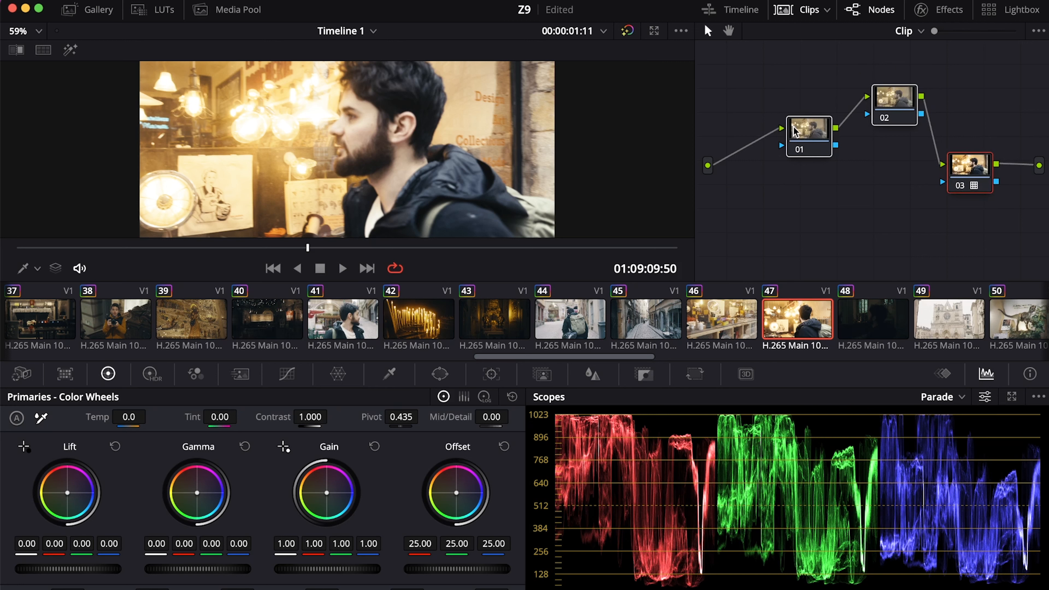
drag(793, 127, 765, 116)
click(880, 171)
click(876, 90)
Reduce the LUT's strength by setting node 03's key output gain to 0.839
click(975, 168)
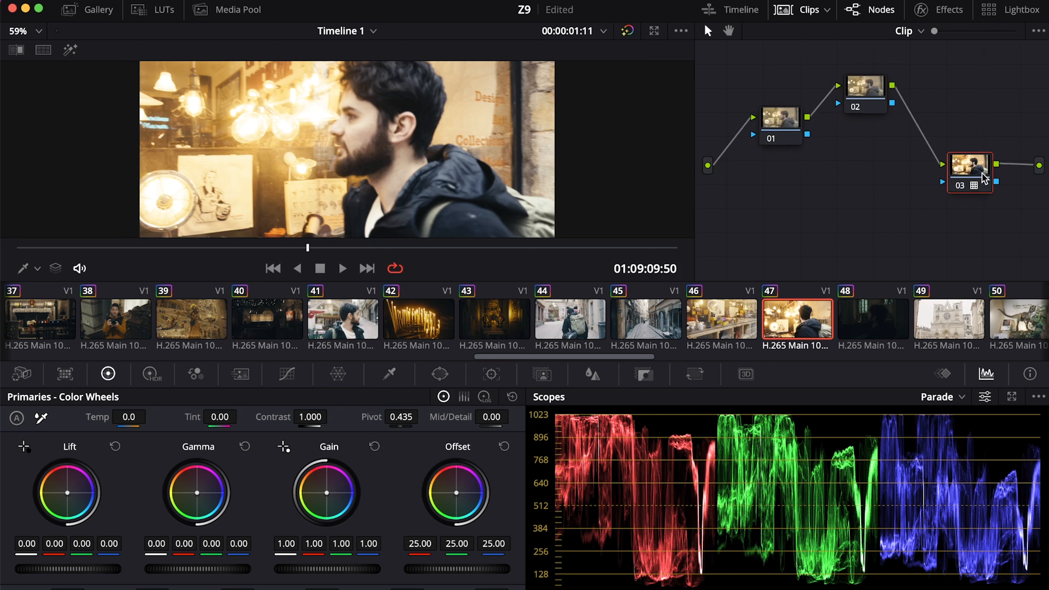
click(640, 376)
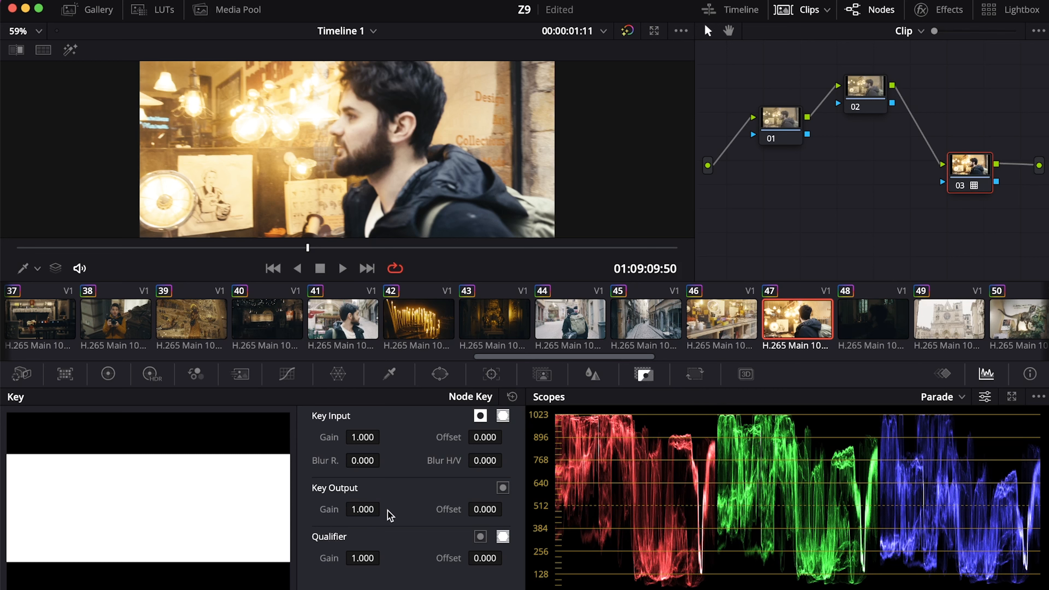
mouse_move(364, 509)
mouse_down()
mouse_move(335, 509)
mouse_move(384, 509)
mouse_up()
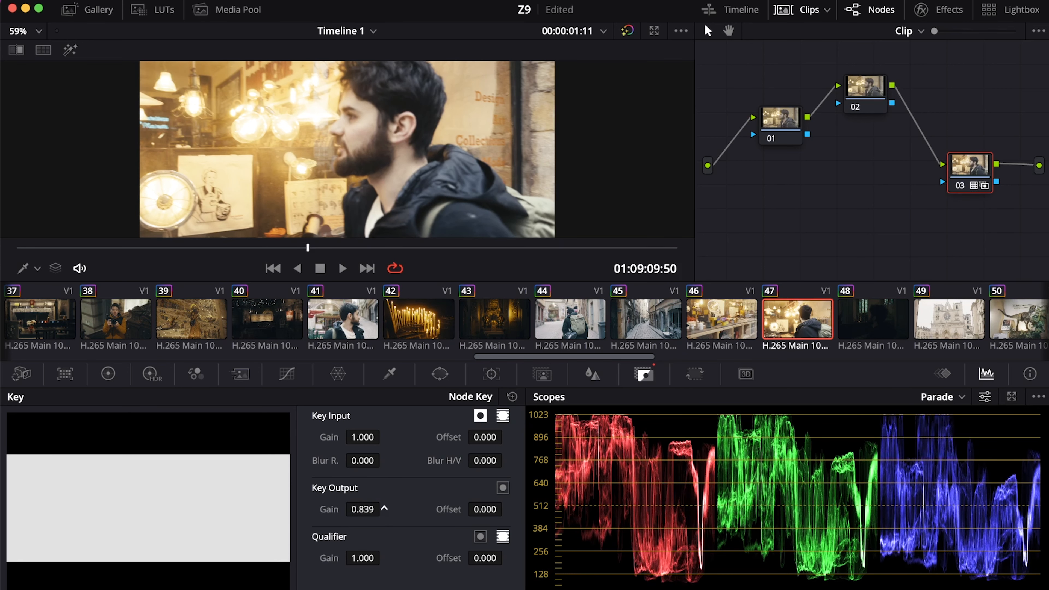
Lay out the nodes as an arch, with node 02 on top and nodes 01 and 03 lower on either side
drag(969, 170, 954, 202)
drag(869, 101, 886, 105)
drag(767, 117, 781, 179)
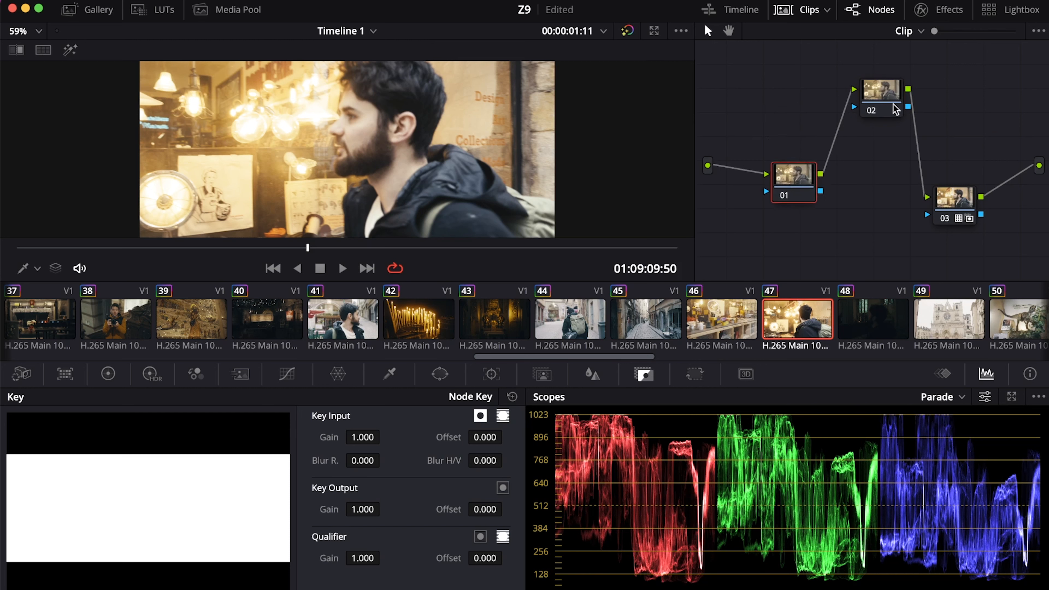
drag(889, 87, 882, 81)
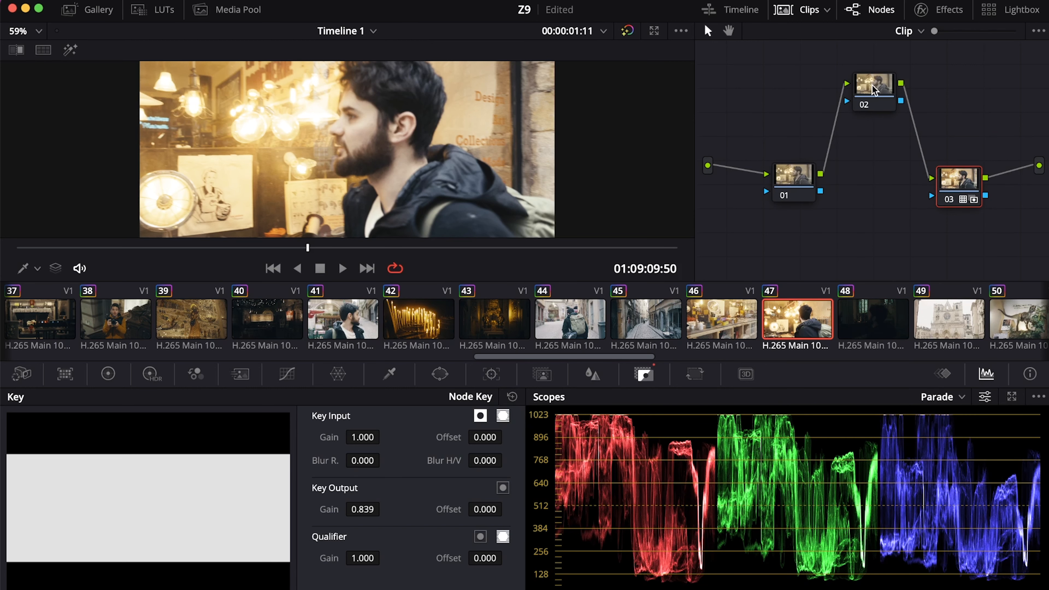
Make a slight primaries adjustment on node 01 at frame 00:00:01:00
click(874, 89)
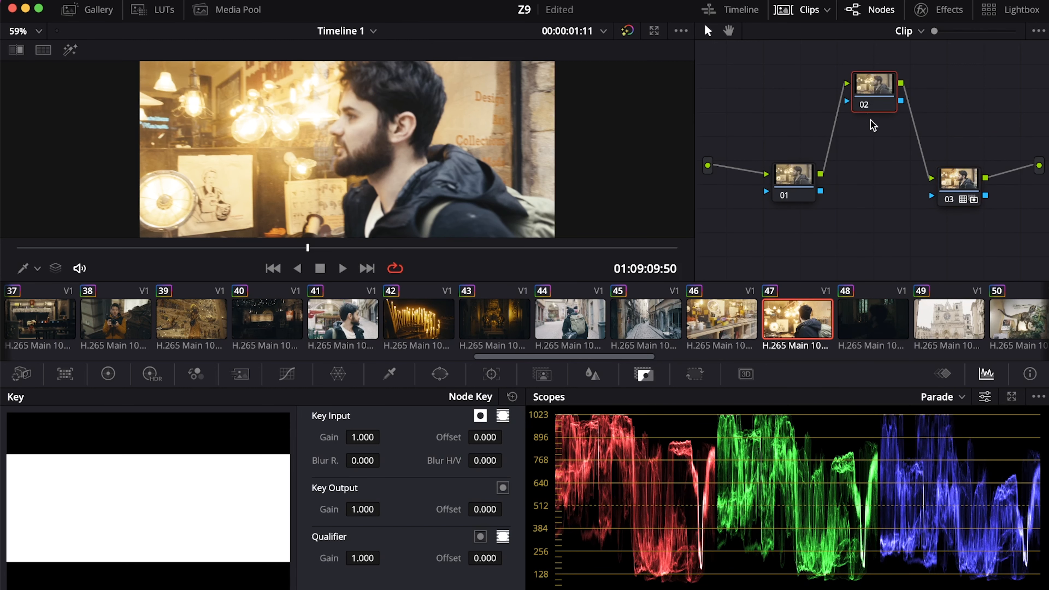
click(793, 188)
drag(278, 247, 253, 248)
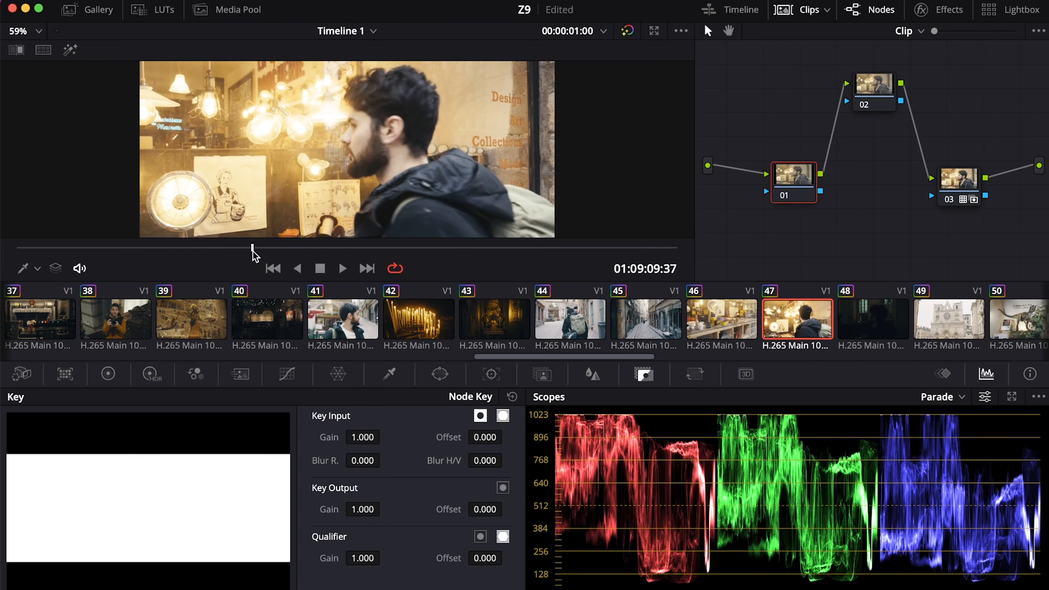
click(109, 374)
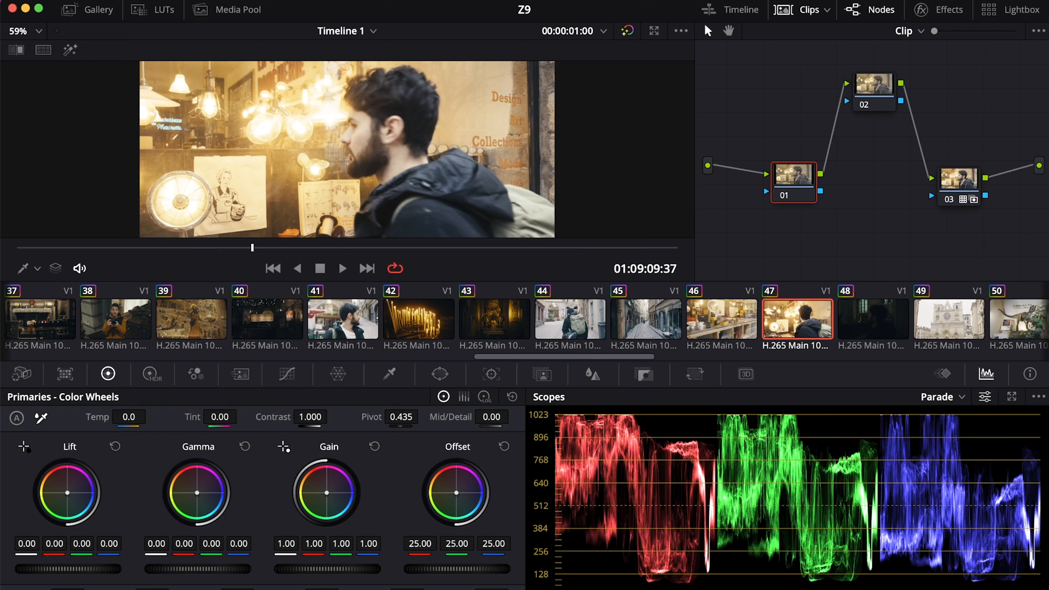
drag(322, 589, 316, 589)
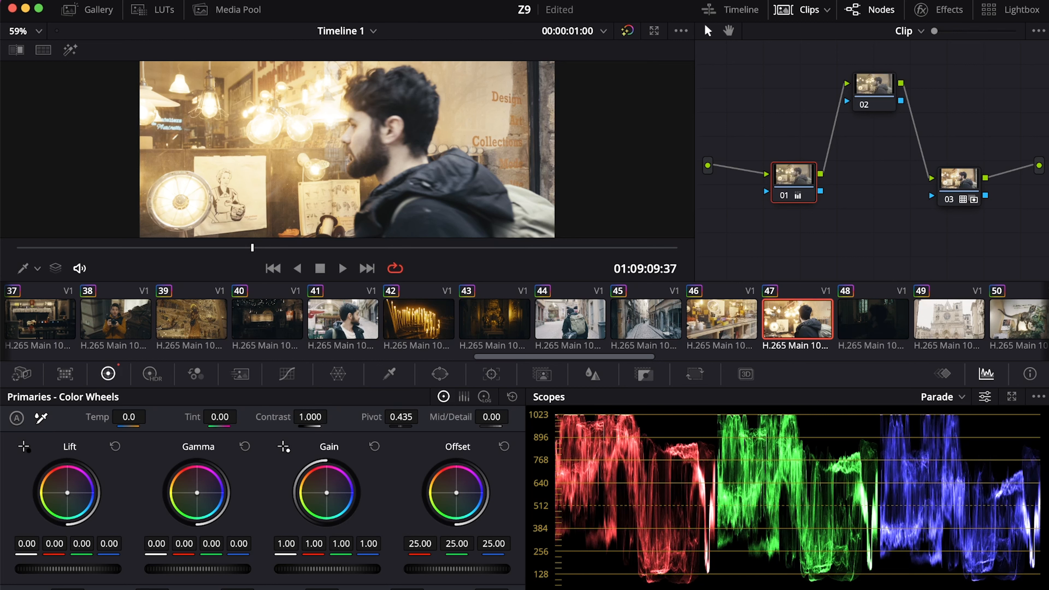
Move the LUT node 03 up, roughly level with node 02
drag(771, 131, 822, 229)
click(961, 193)
drag(952, 192, 975, 103)
Lower node 02's master gamma to -0.02 and slightly reduce its master lift
click(873, 89)
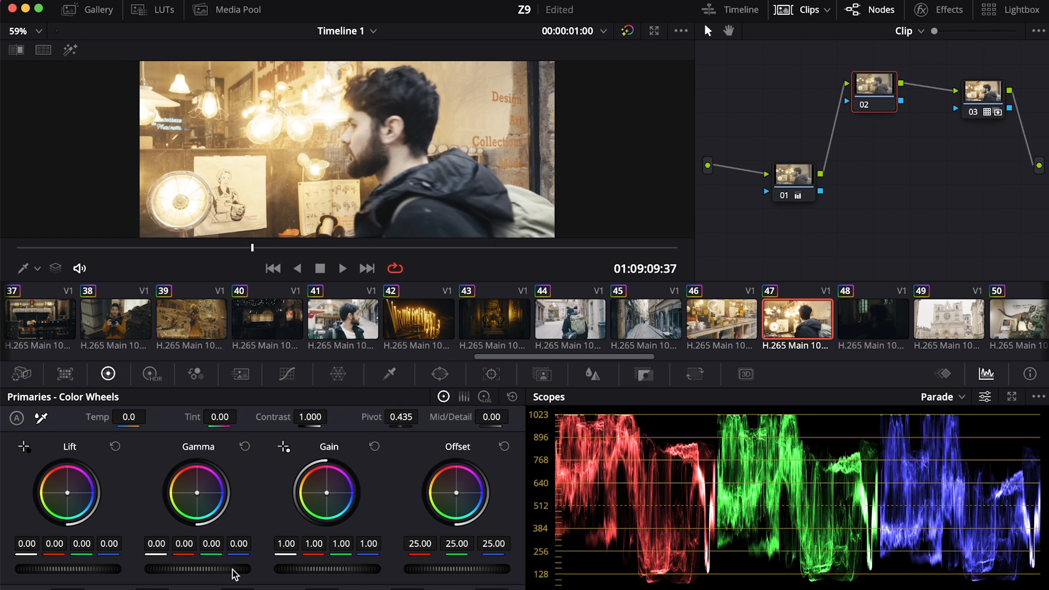
drag(234, 570, 211, 570)
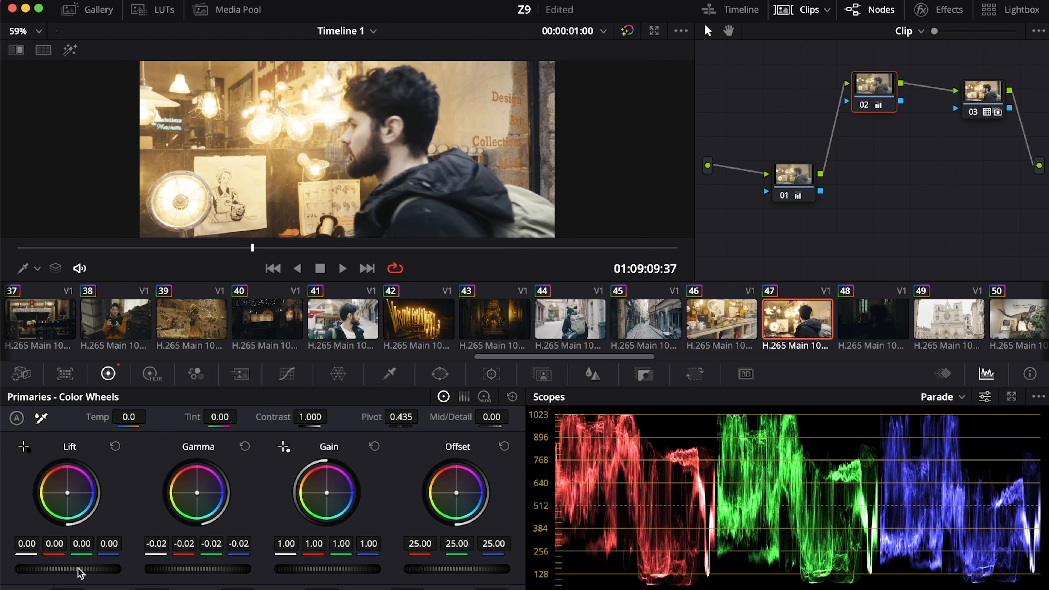
drag(79, 572, 68, 573)
Spread the three nodes apart again, with node 02 above nodes 01 and 03
drag(873, 86, 861, 113)
drag(1001, 100, 990, 128)
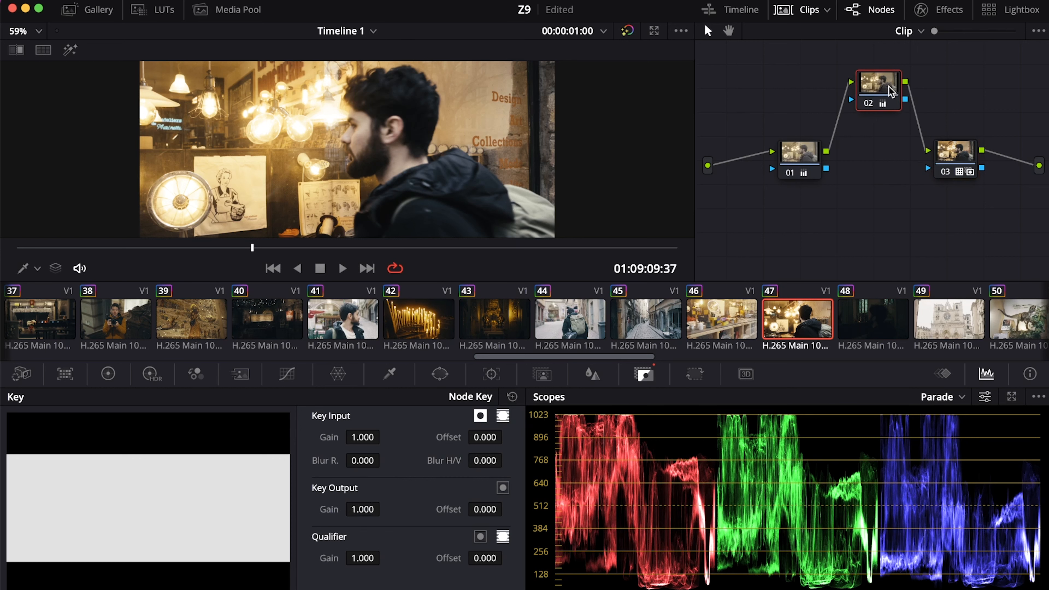
drag(944, 172, 955, 185)
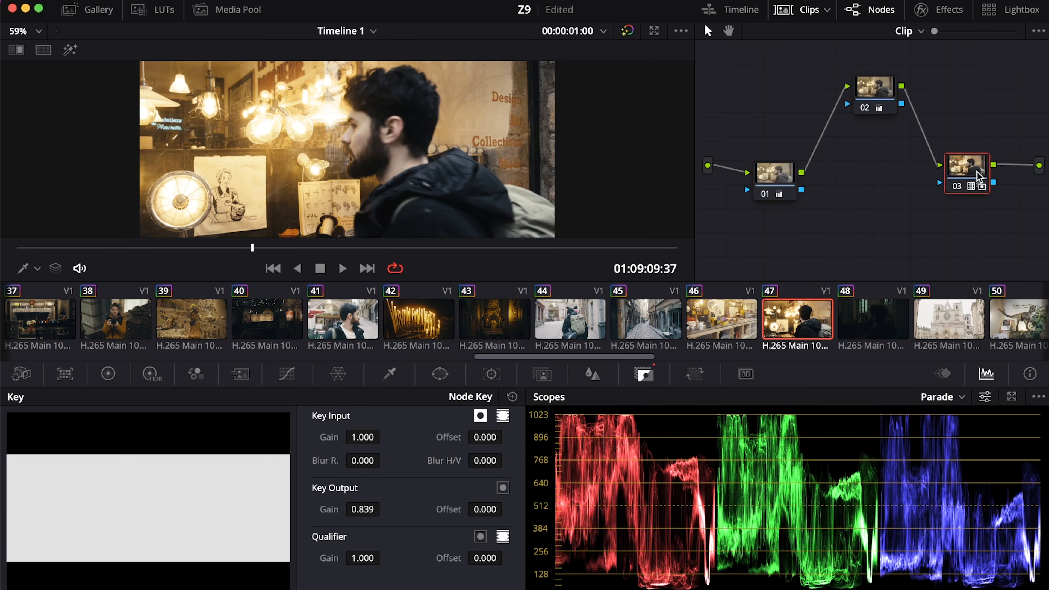
Insert three empty serial nodes between node 02 and the LUT node, separating them in the node graph
key(shift+s)
drag(977, 177, 994, 104)
drag(923, 219, 1014, 172)
key(shift+s)
key(shift+s)
drag(884, 212, 924, 204)
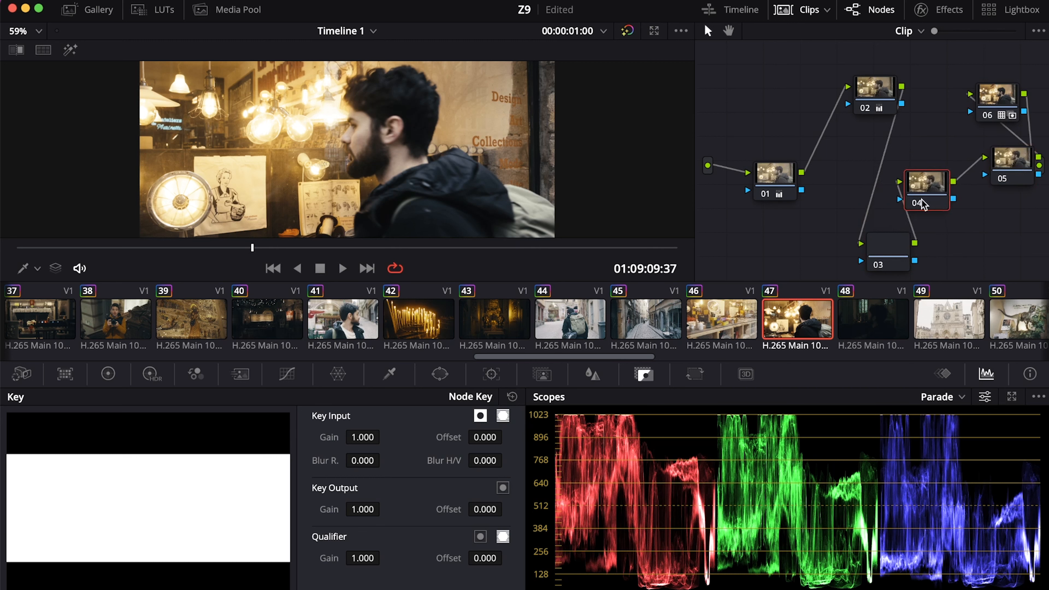
Arrange nodes 01 to 03 in a descending line and nodes 04 to 06 in a rising line ending with the LUT node
drag(885, 261, 864, 228)
drag(1011, 168, 1002, 172)
drag(860, 105, 831, 137)
drag(783, 174, 781, 87)
drag(856, 135, 824, 168)
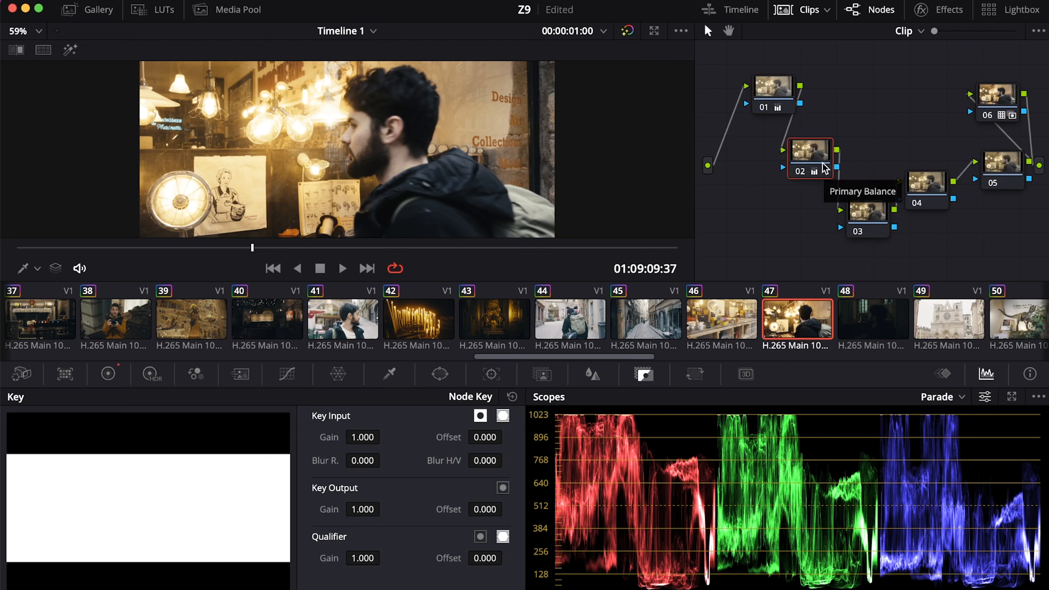
drag(998, 102, 992, 85)
drag(999, 156, 931, 118)
click(993, 88)
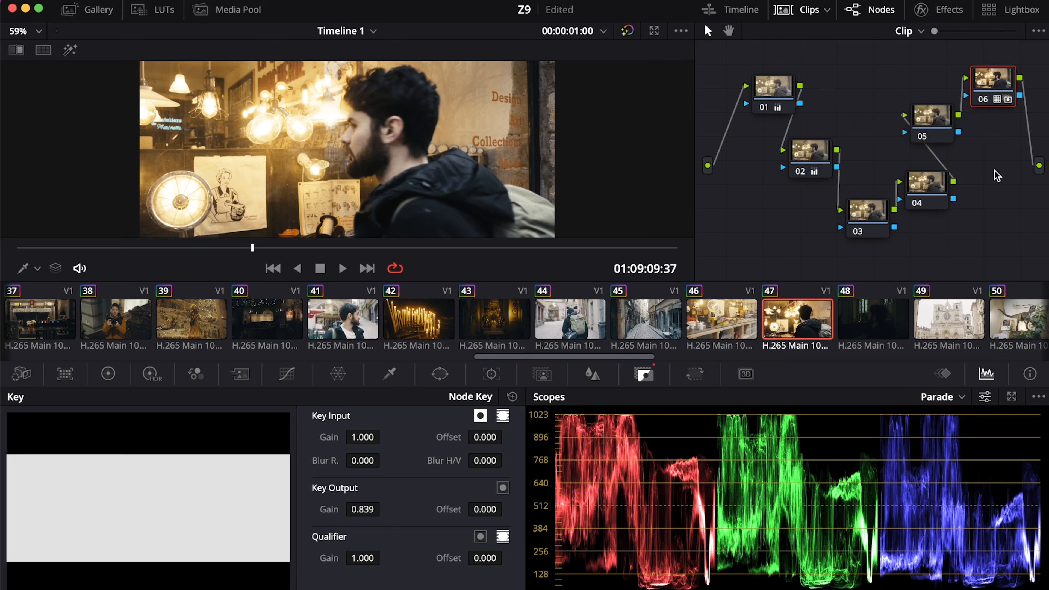
mouse_move(993, 79)
mouse_down()
mouse_move(995, 66)
mouse_move(1013, 69)
mouse_move(993, 88)
mouse_up()
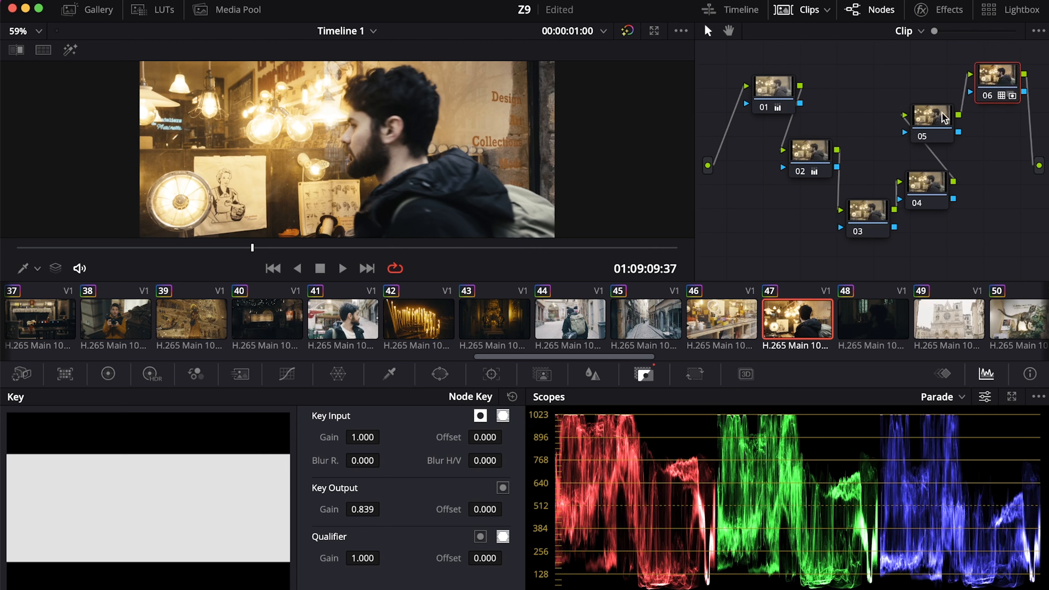
Review the node chain in order, from node 01 through the empty nodes to the LUT node 06
drag(1012, 140, 981, 53)
click(777, 96)
click(801, 152)
click(865, 209)
click(769, 95)
click(804, 159)
click(867, 207)
click(911, 198)
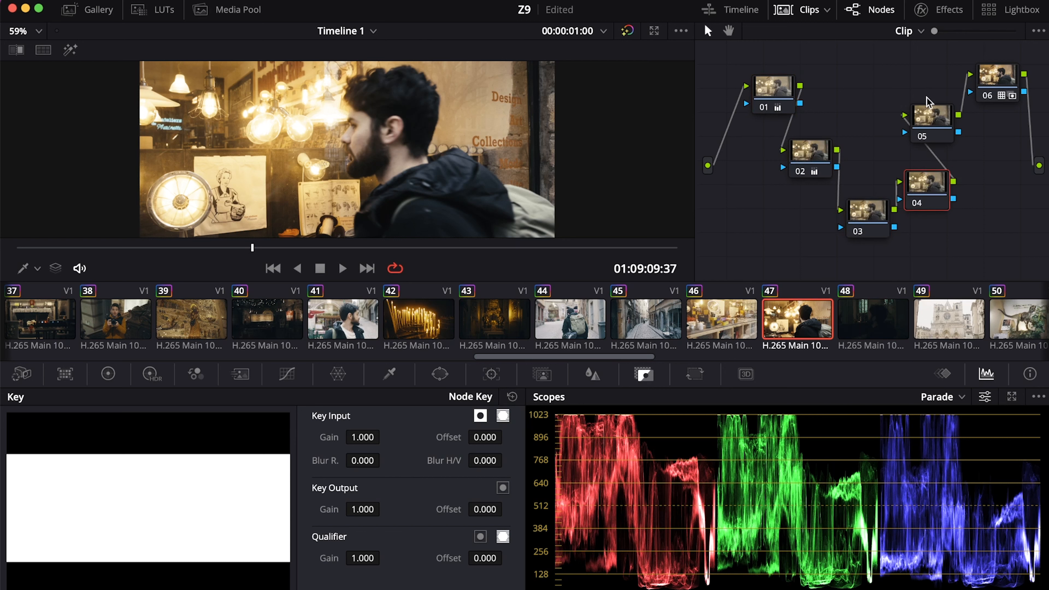
click(994, 83)
drag(1004, 167, 992, 55)
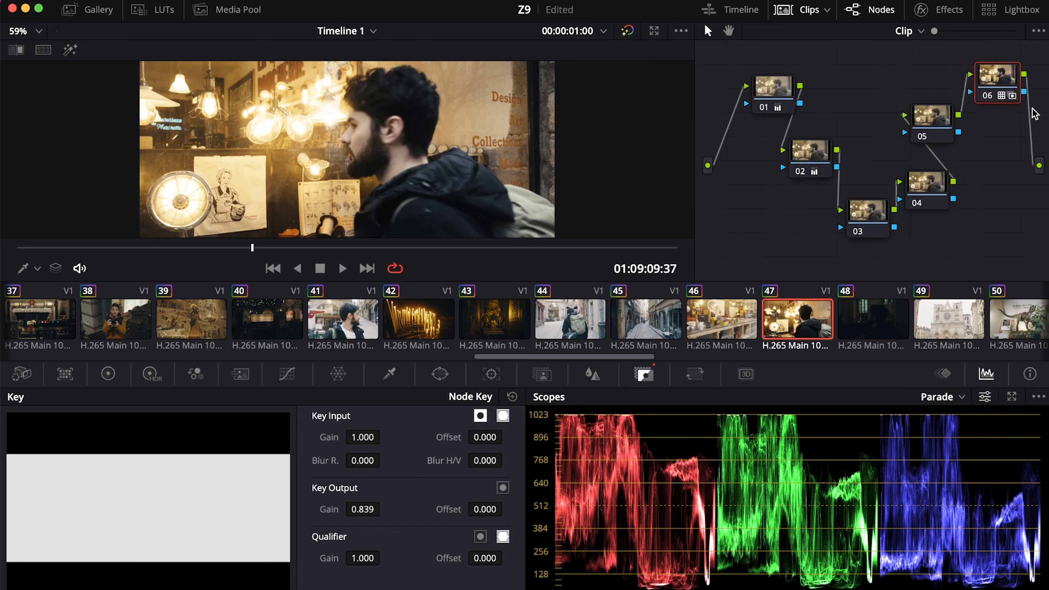
Scrub clip 47 to frame 00:00:00:17 and inspect nodes 01 to 04 individually
drag(253, 248, 558, 239)
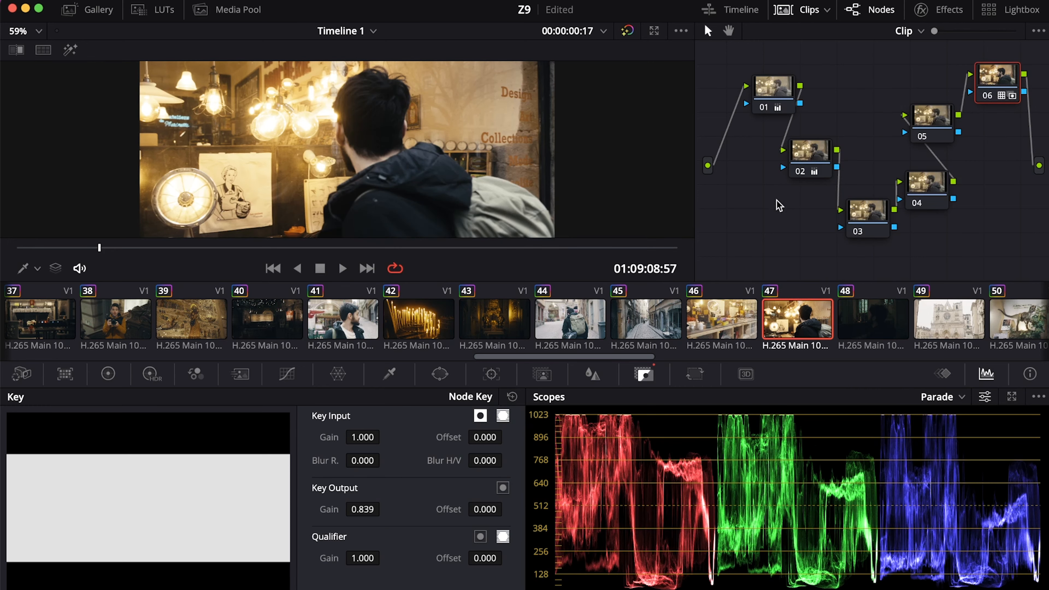
click(805, 156)
click(809, 165)
click(872, 219)
click(918, 187)
click(813, 163)
click(766, 88)
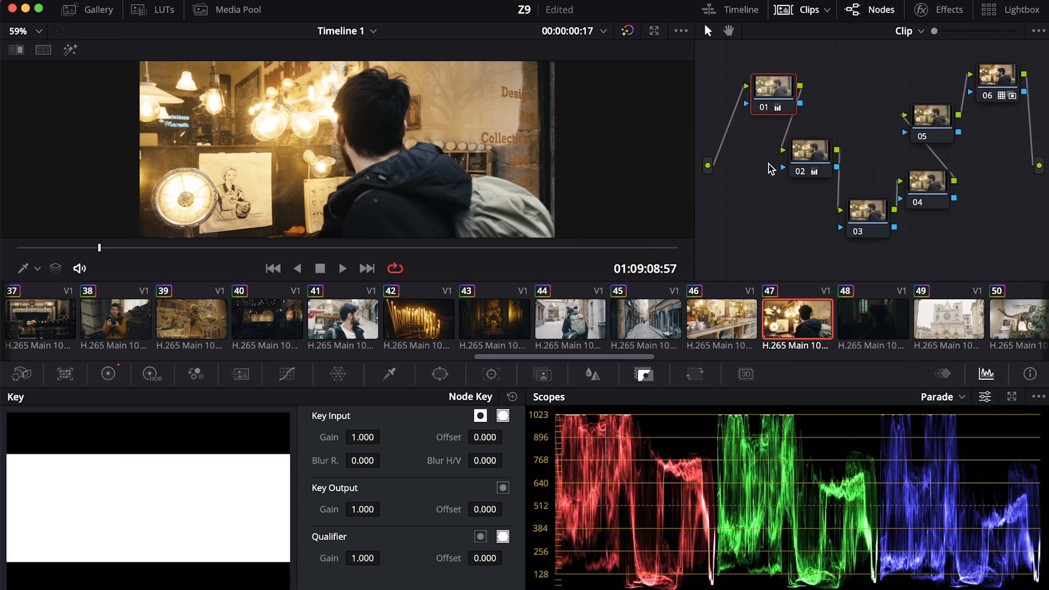
drag(809, 156, 819, 155)
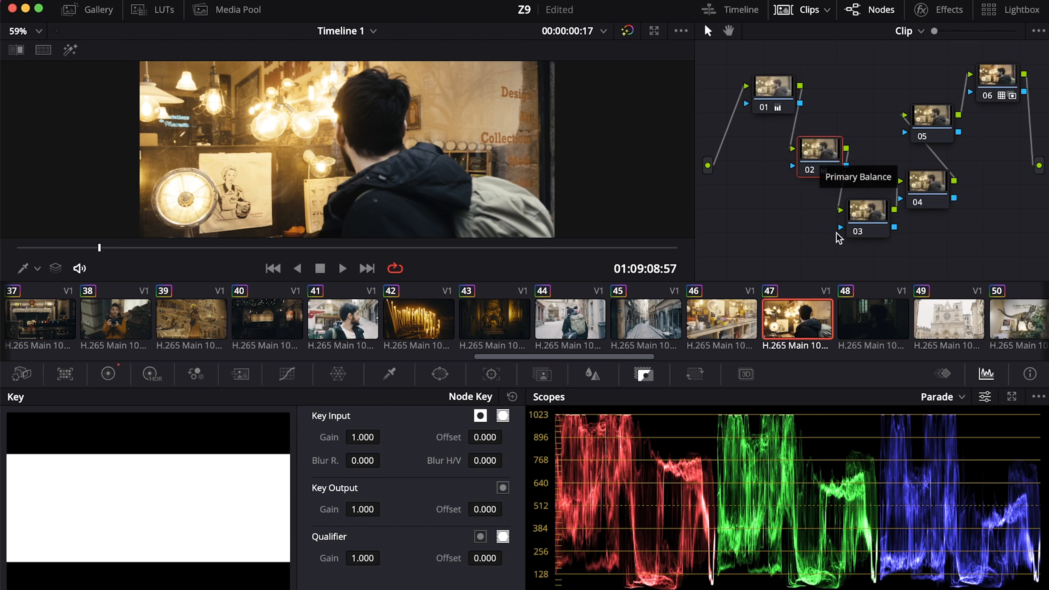
click(859, 203)
drag(944, 187, 945, 192)
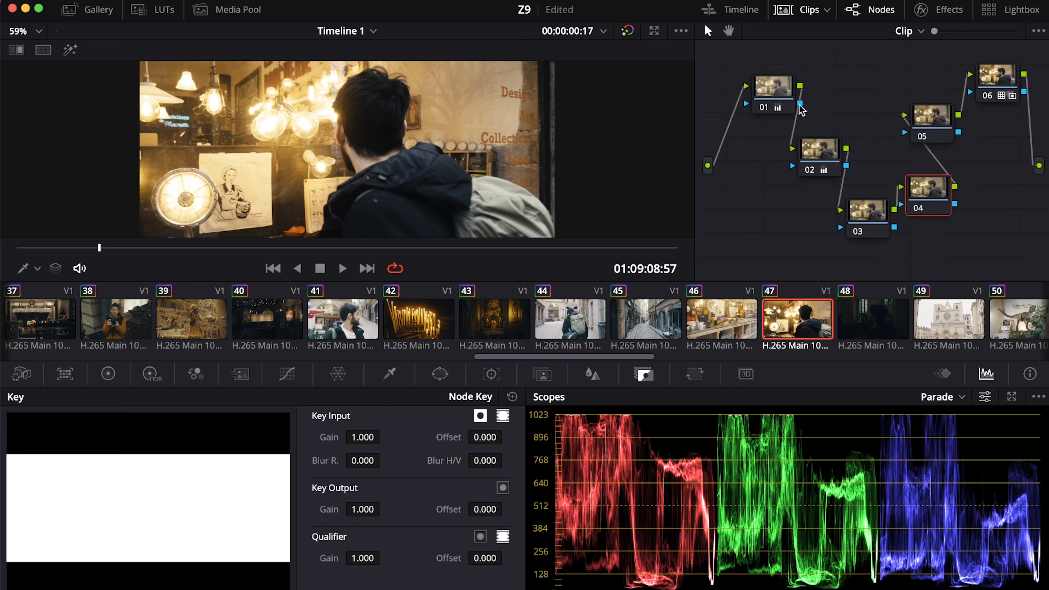